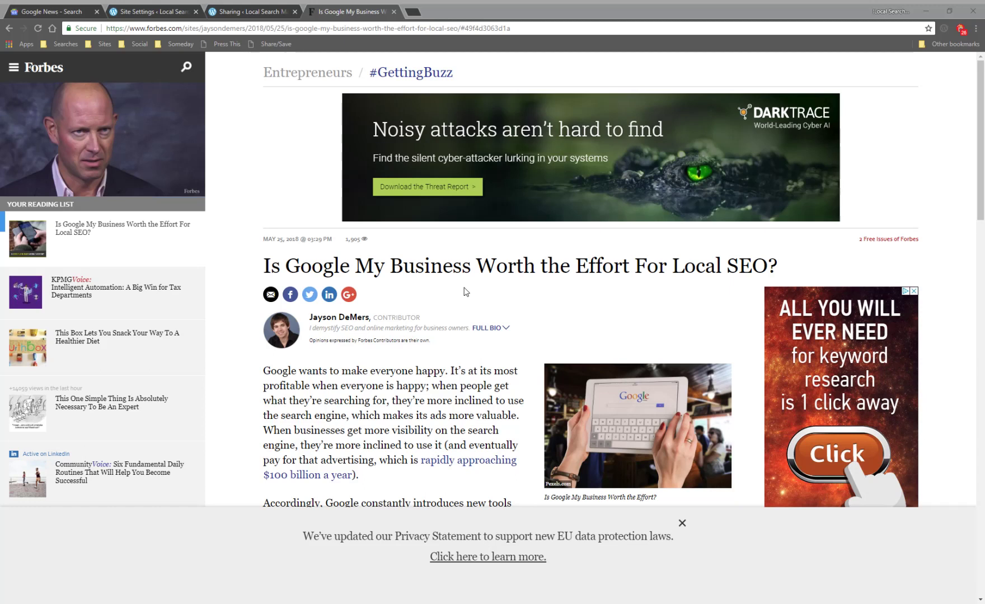
Review the local SEO news results and the WordPress site's writing and sharing settings, including its sharing buttons
left_click(55, 14)
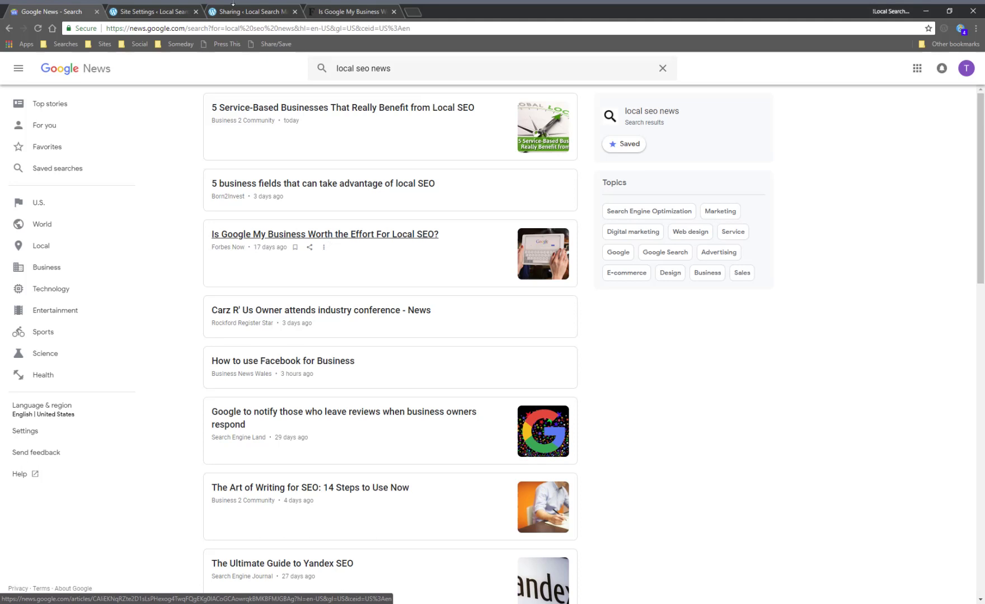
left_click(180, 16)
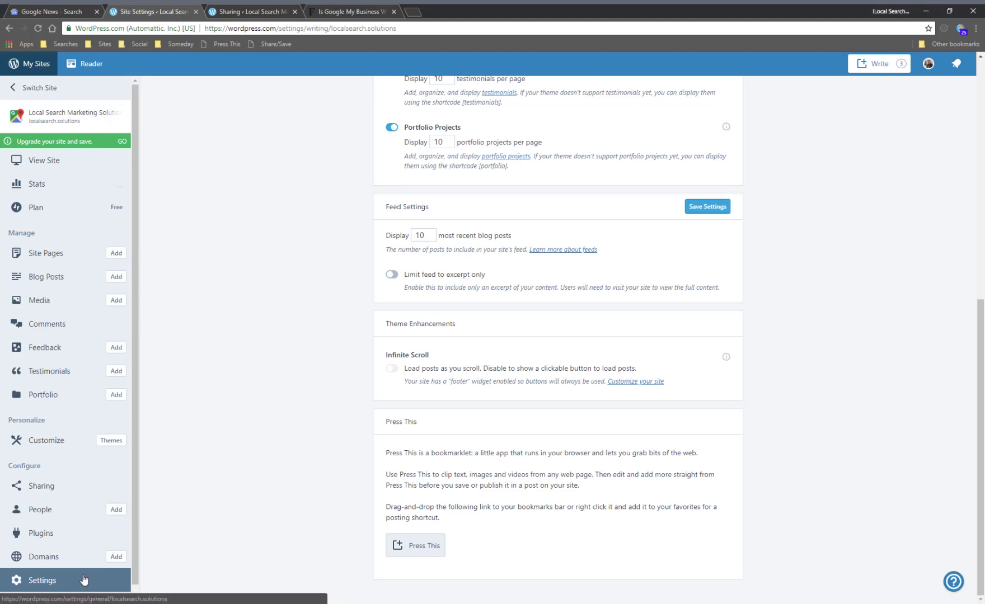
scroll(431, 235, "up", 8)
scroll(433, 448, "down", 8)
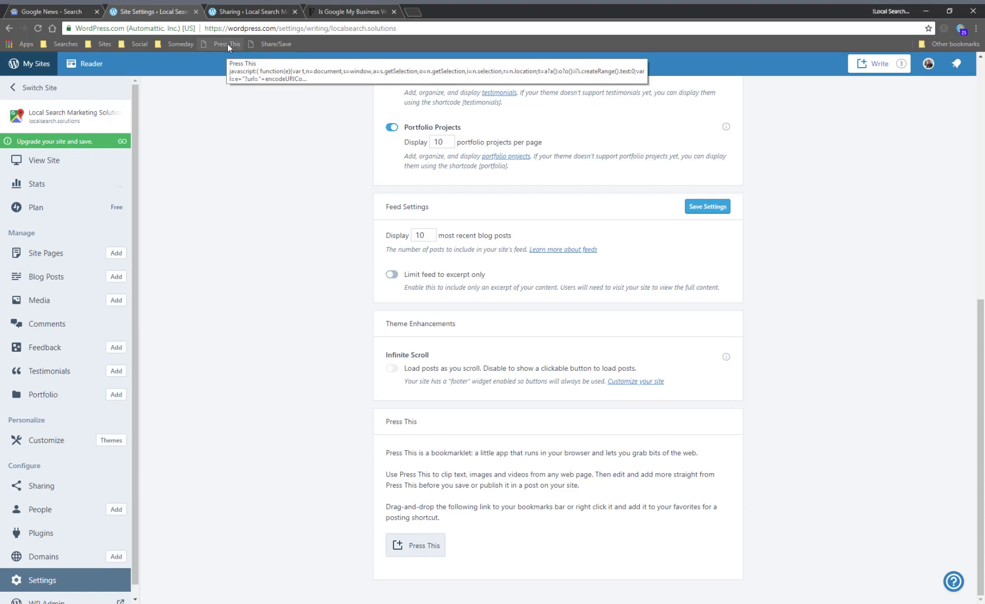
left_click(253, 12)
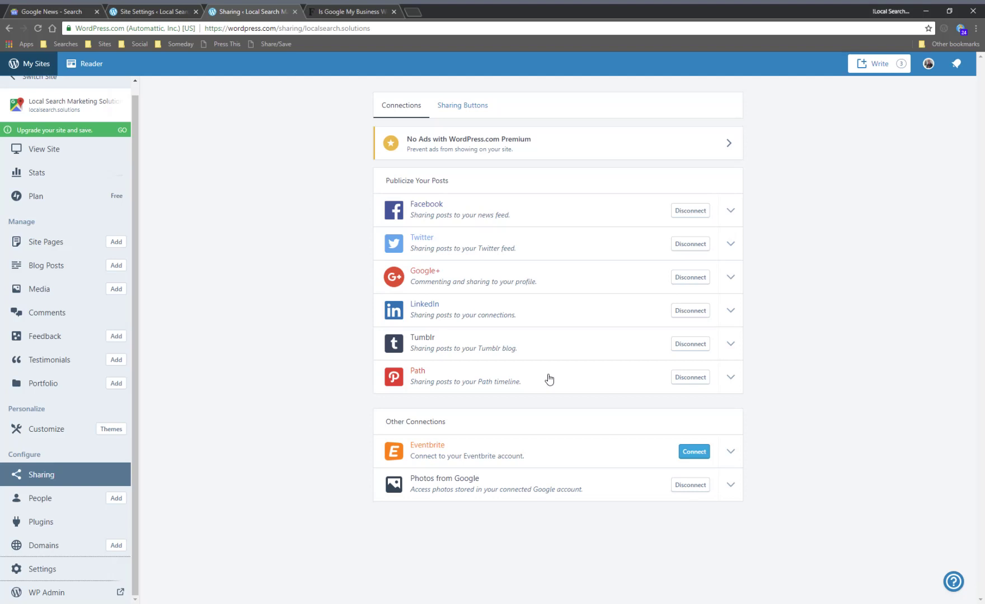
left_click(456, 106)
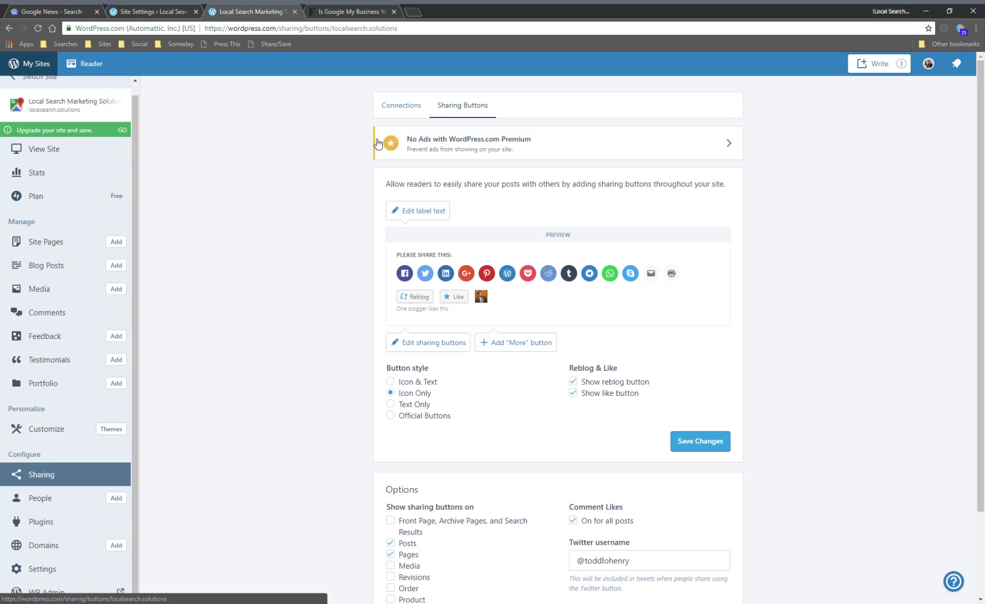
Quote the two opening paragraphs of the Forbes Google My Business article in a new WordPress post using Press This, with the editor window maximized
left_click(329, 18)
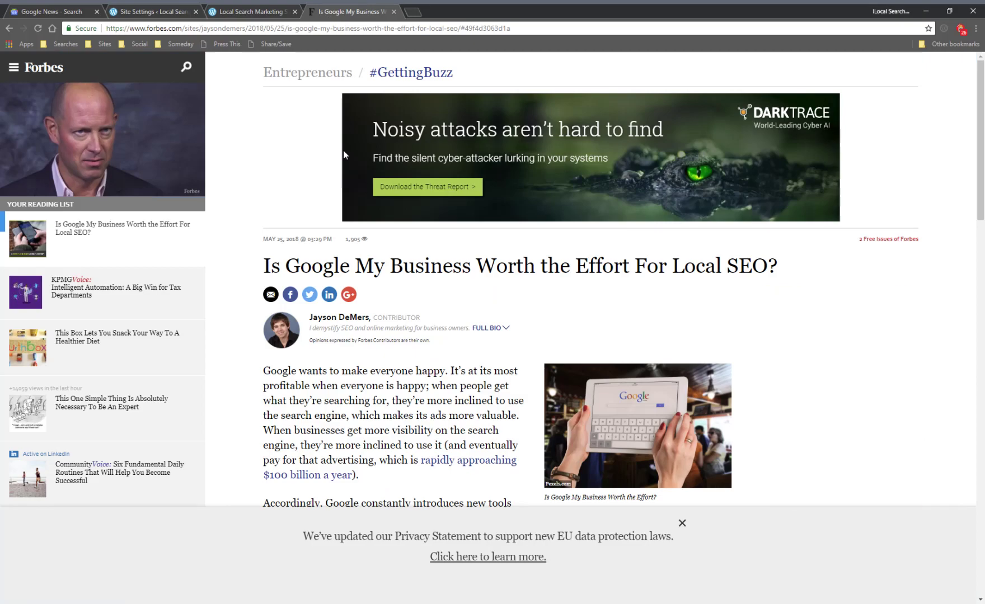
scroll(369, 484, "down", 20)
scroll(375, 480, "up", 20)
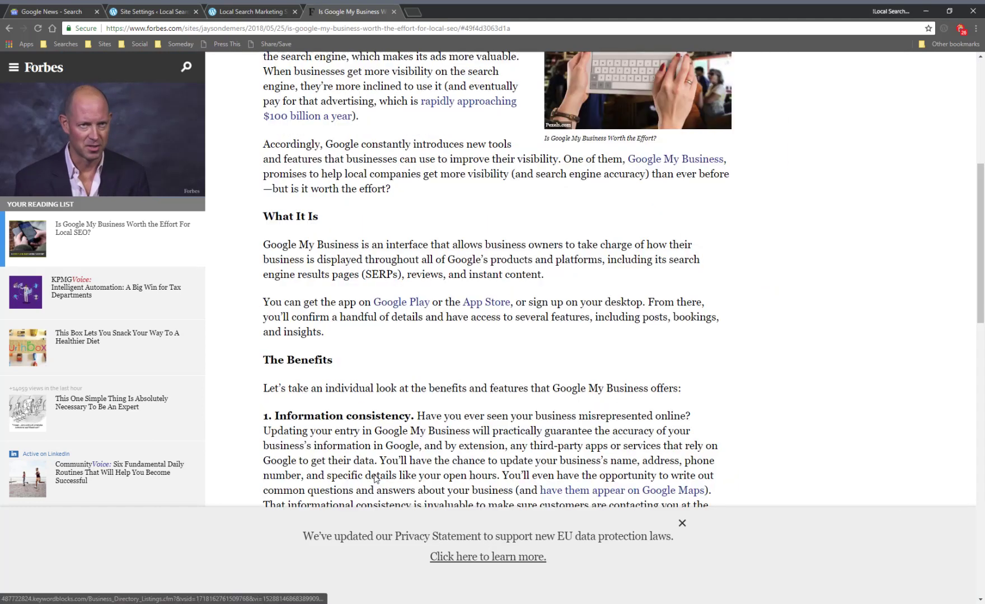
scroll(386, 481, "down", 2)
left_click_drag(412, 431, 264, 251)
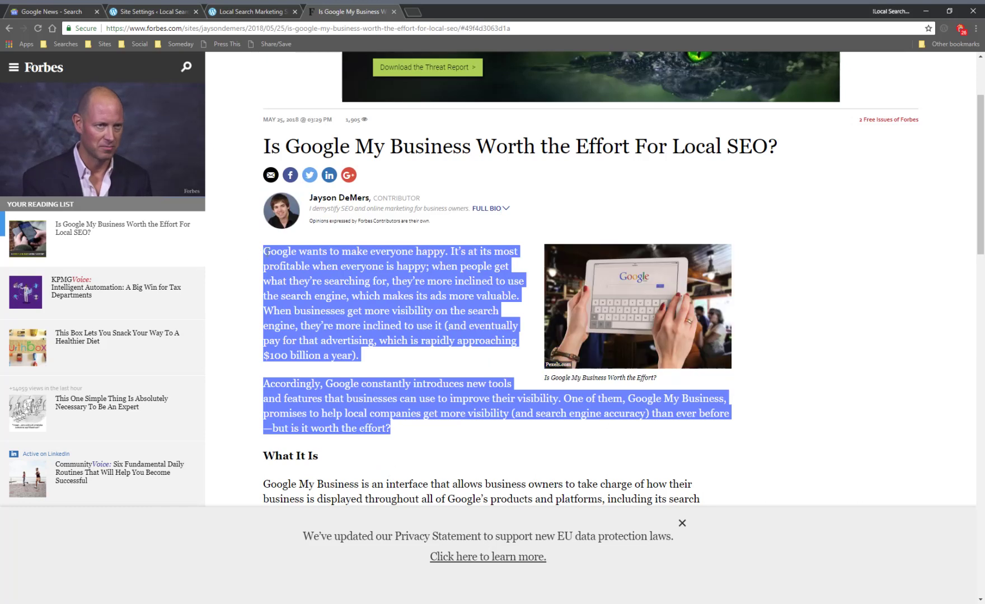
right_click(297, 263)
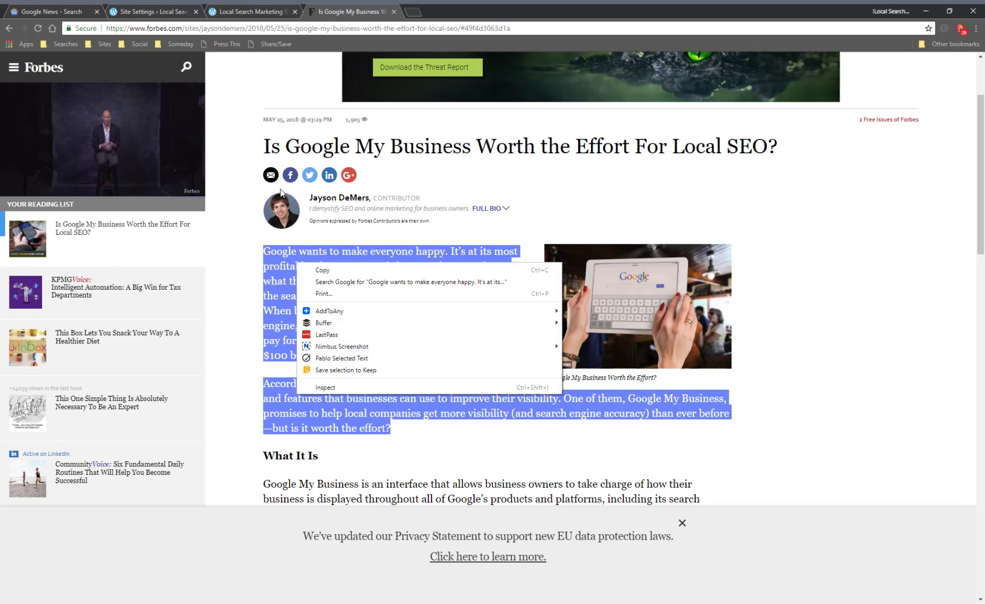
left_click(221, 44)
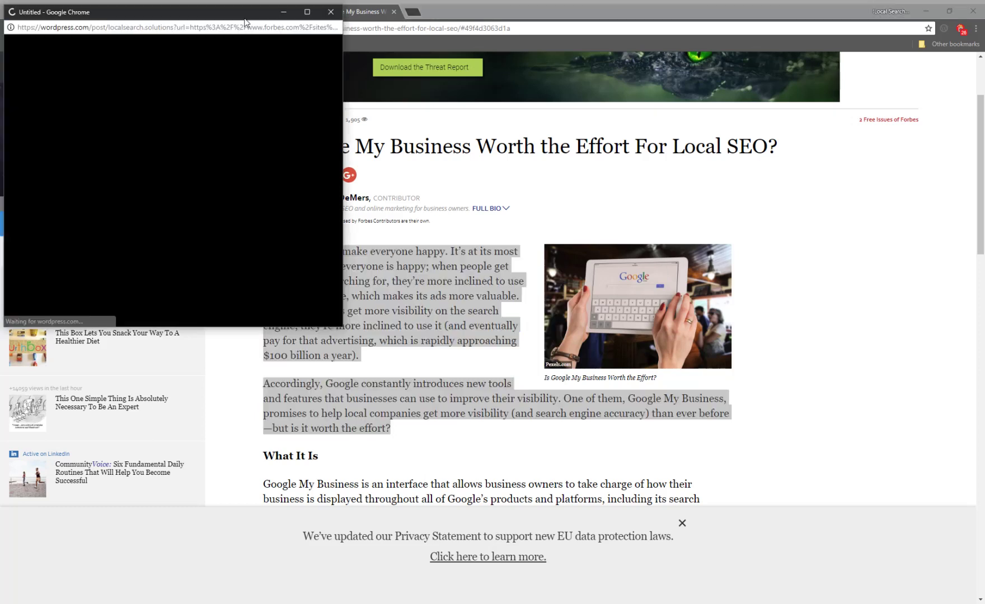
left_click(306, 12)
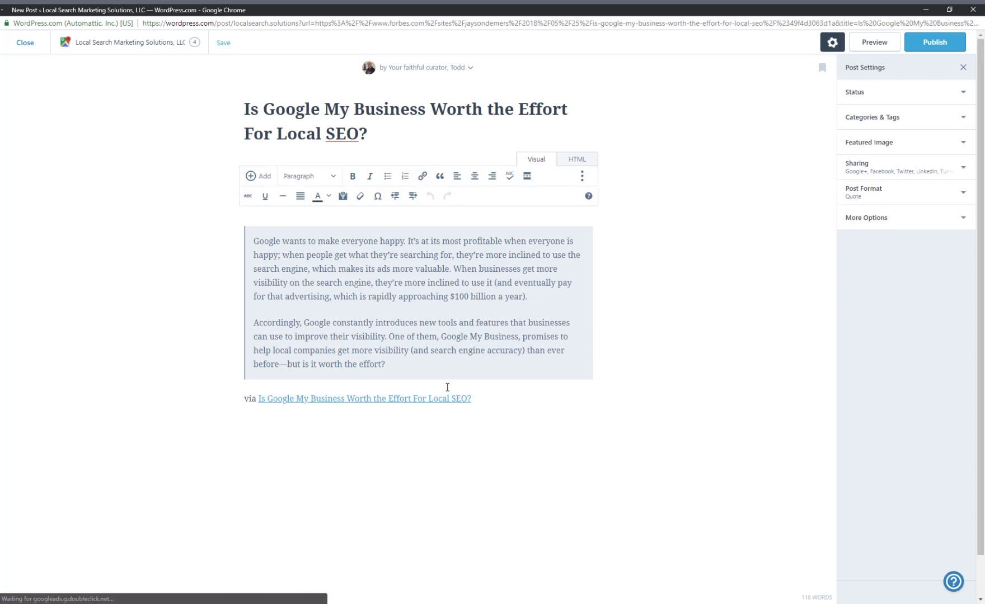
In the post's HTML, insert the article author's name followed by "writes:" before the blockquote
left_click(577, 160)
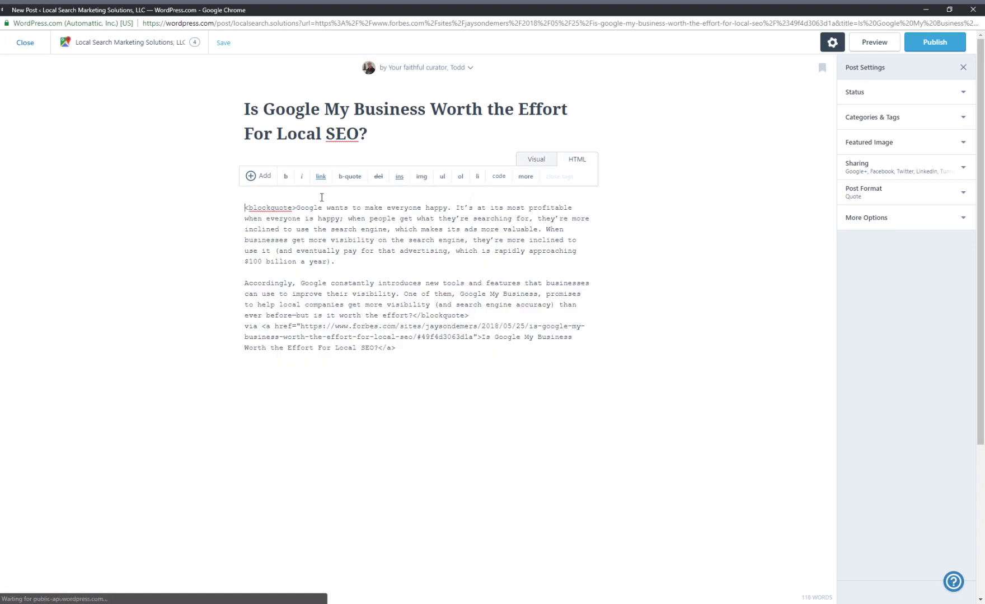
type("Jasno")
key("BackSpace")
key("BackSpace")
type("on DeMers writes:")
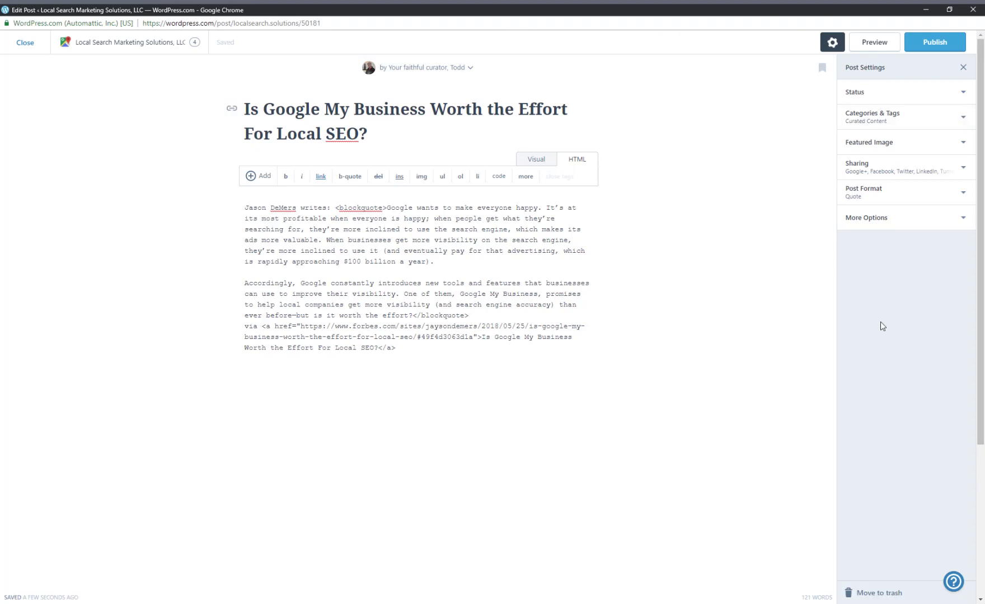
Add the Google category to the post alongside Curated Content
left_click(880, 101)
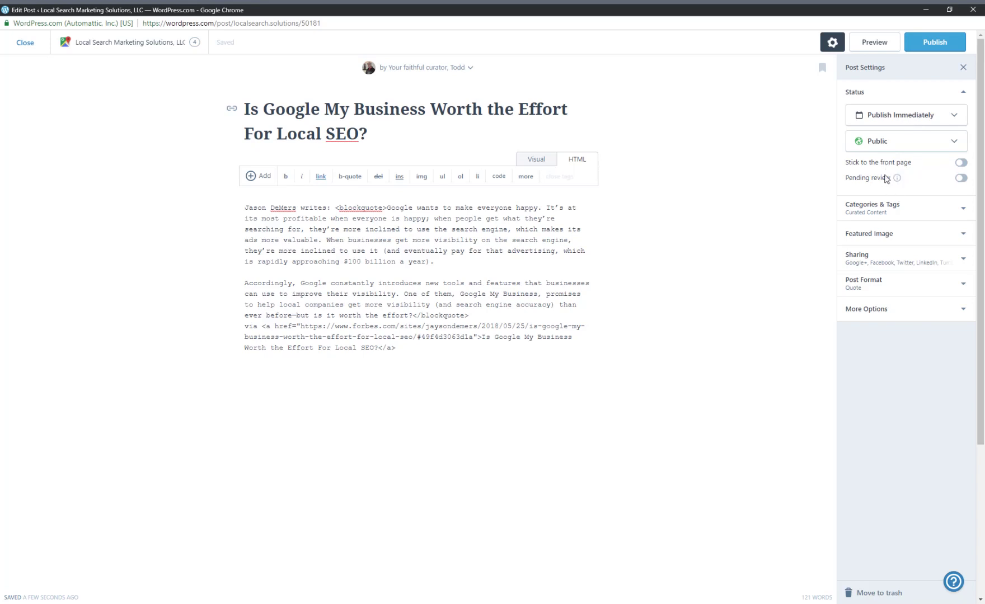
left_click(891, 218)
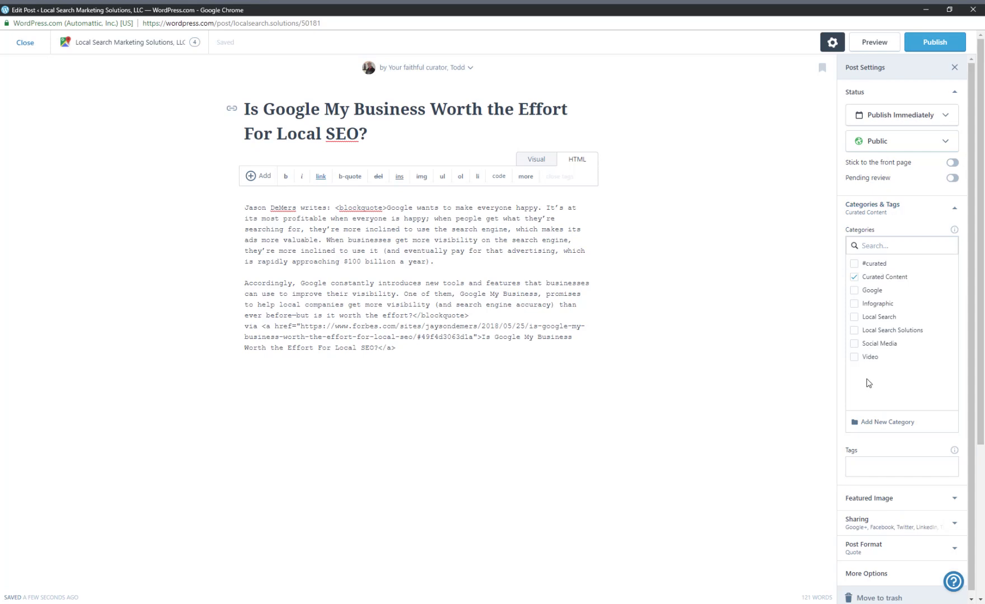
left_click(866, 293)
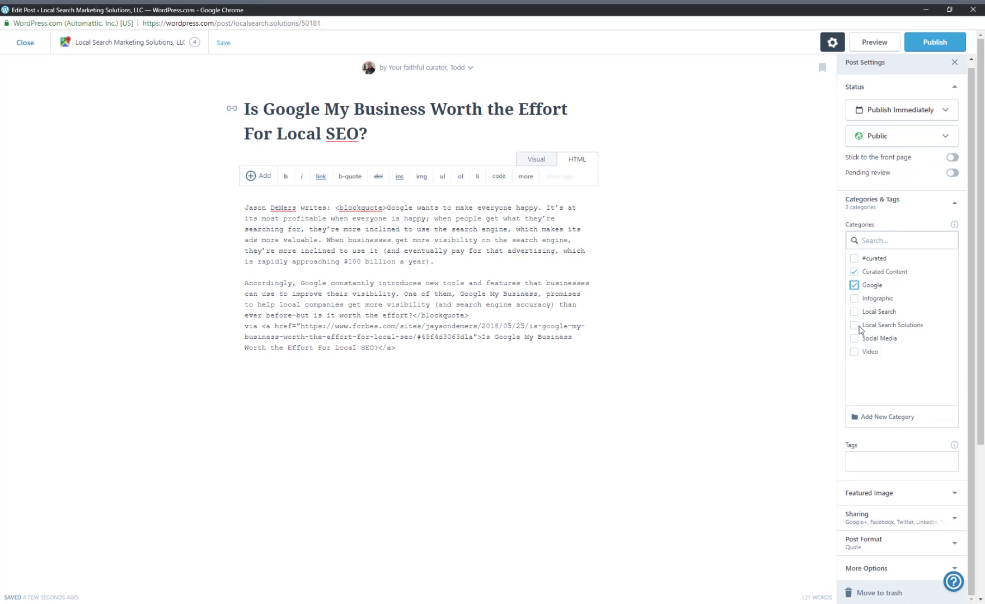
Search the free photo library for "search" and set the photo of hands using a smartphone as the featured image
left_click(864, 495)
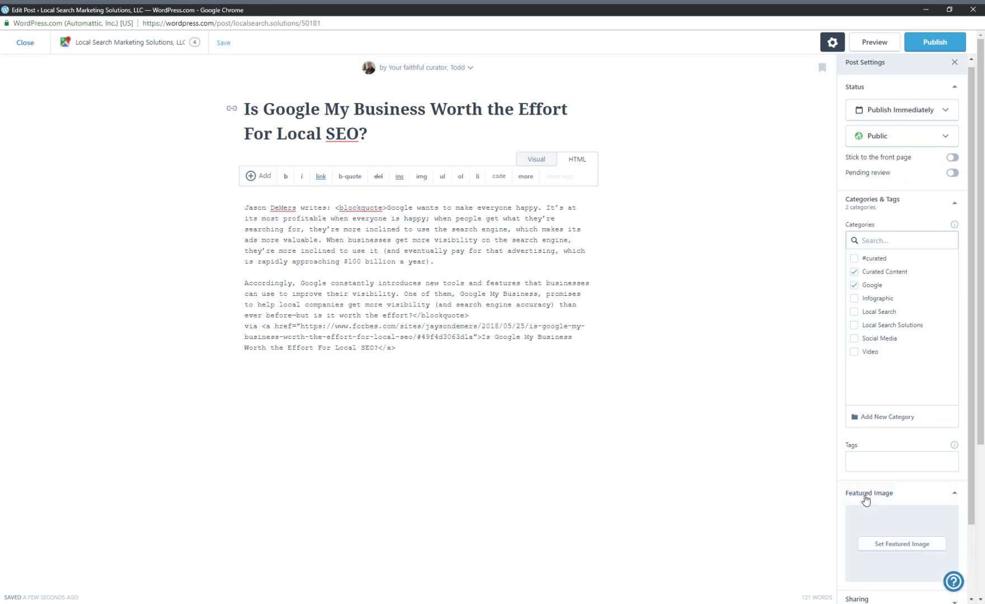
scroll(865, 500, "down", 2)
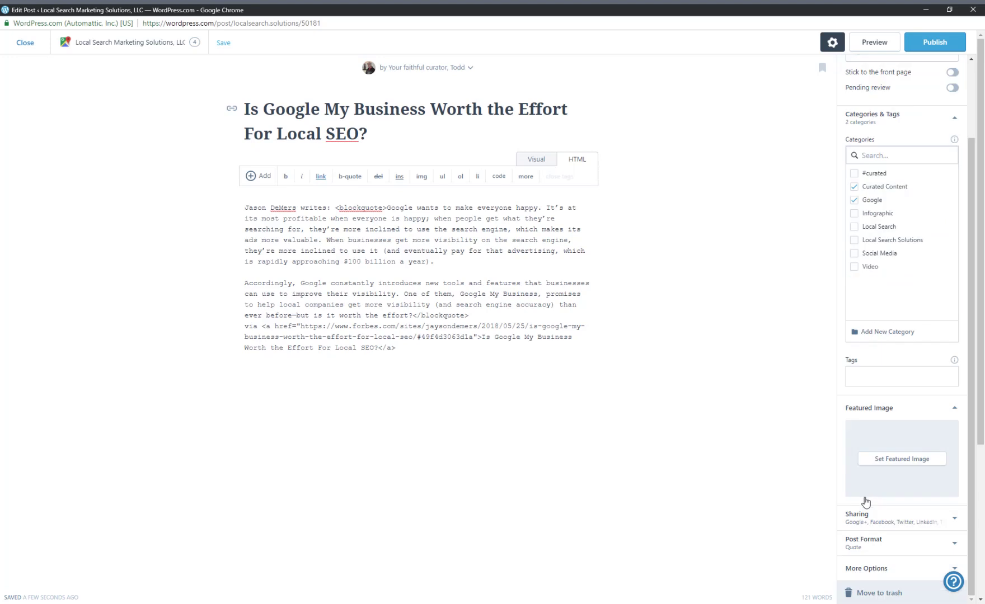
left_click(885, 460)
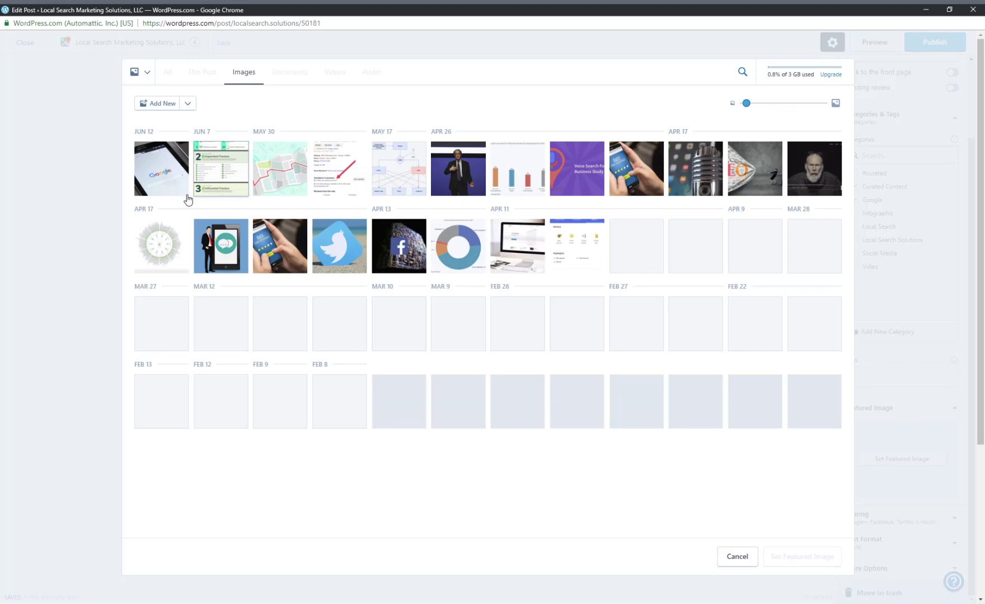
left_click(147, 74)
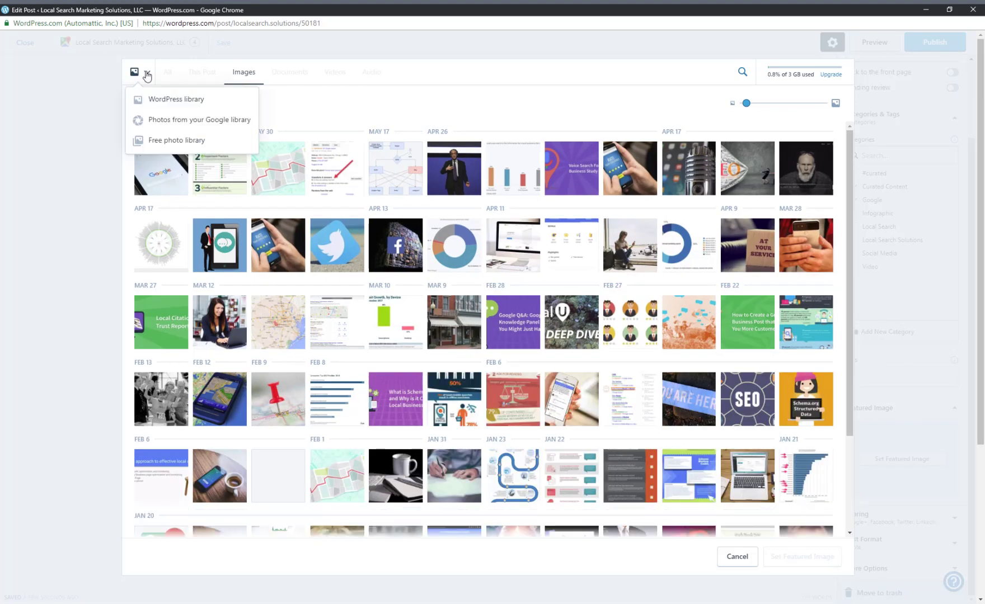
left_click(145, 142)
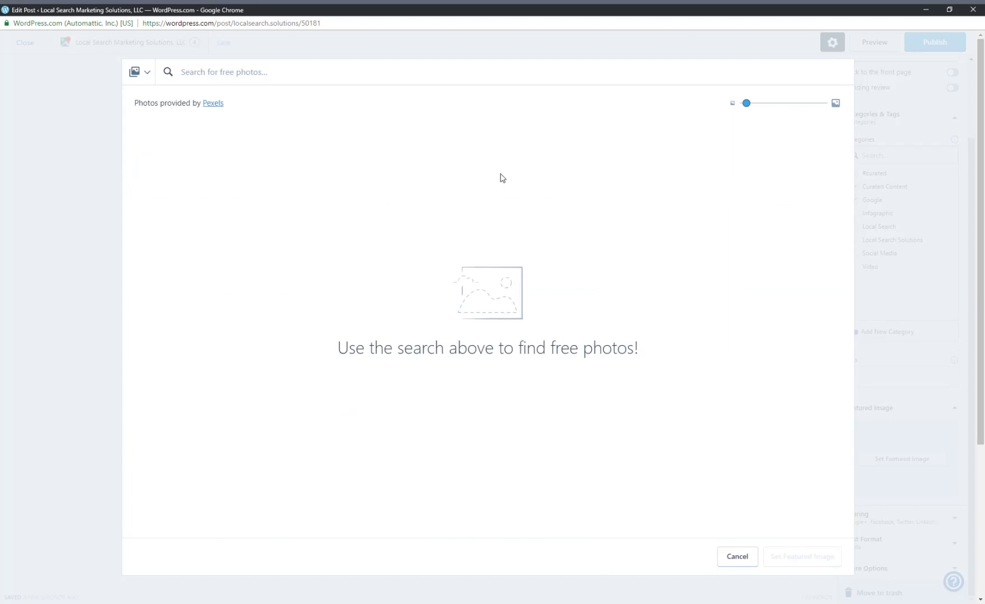
left_click(326, 73)
type("search")
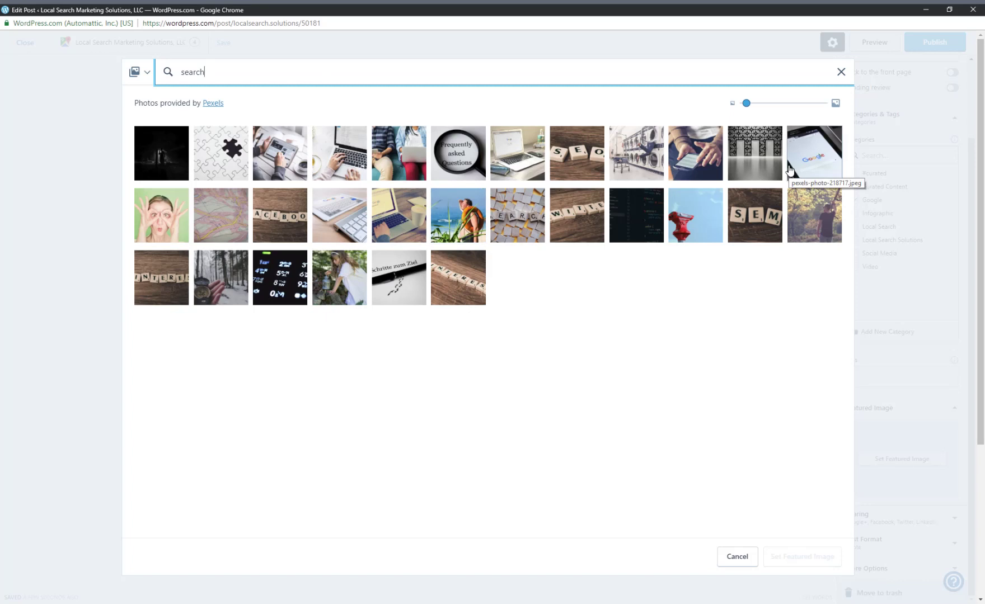
left_click(682, 170)
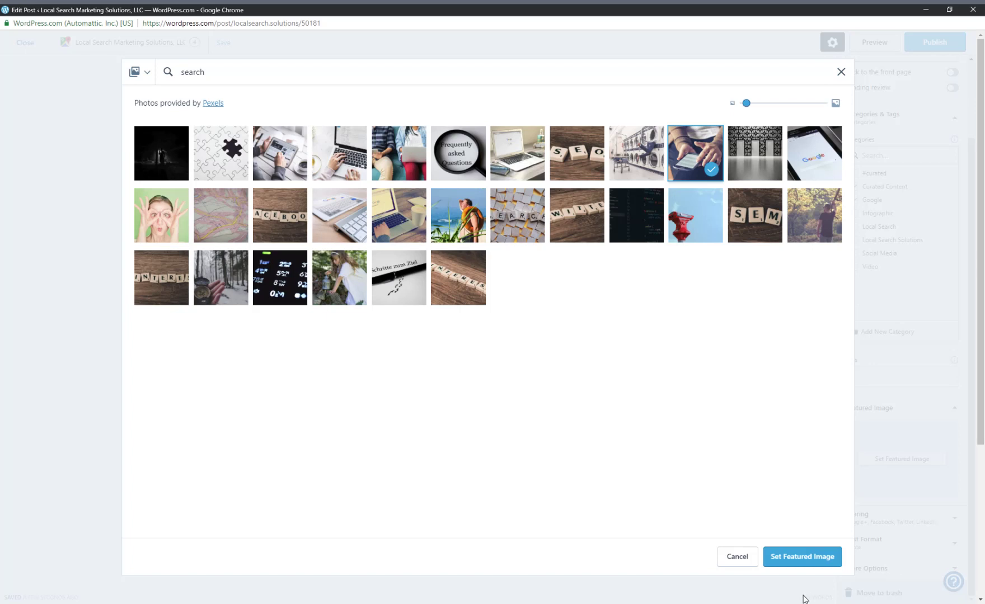
left_click(808, 564)
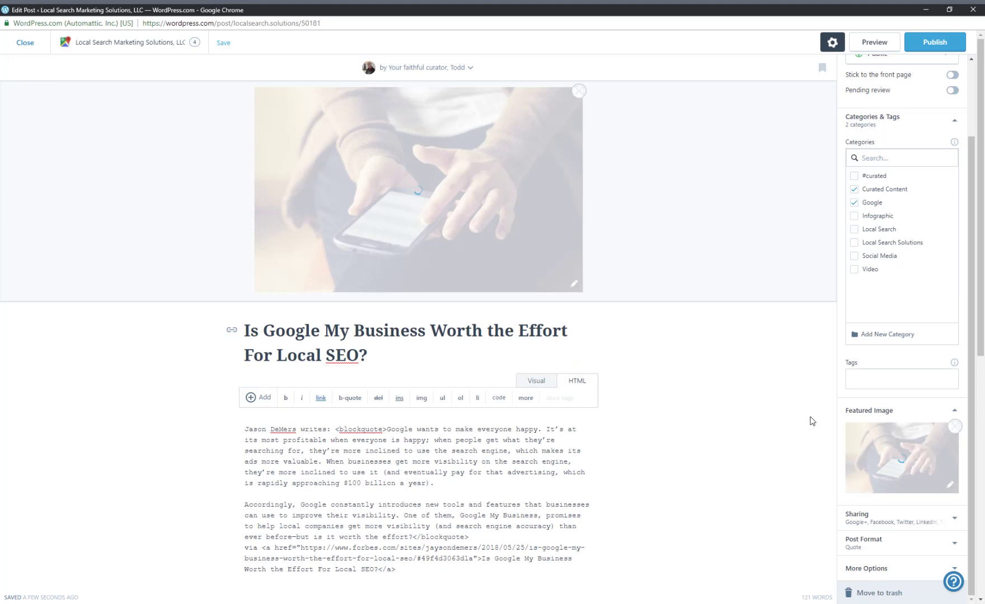
Review the post's social sharing accounts and message, its post format, and the slug, excerpt and discussion options
scroll(776, 425, "down", 4)
scroll(885, 526, "down", 3)
left_click(881, 521)
scroll(959, 558, "down", 5)
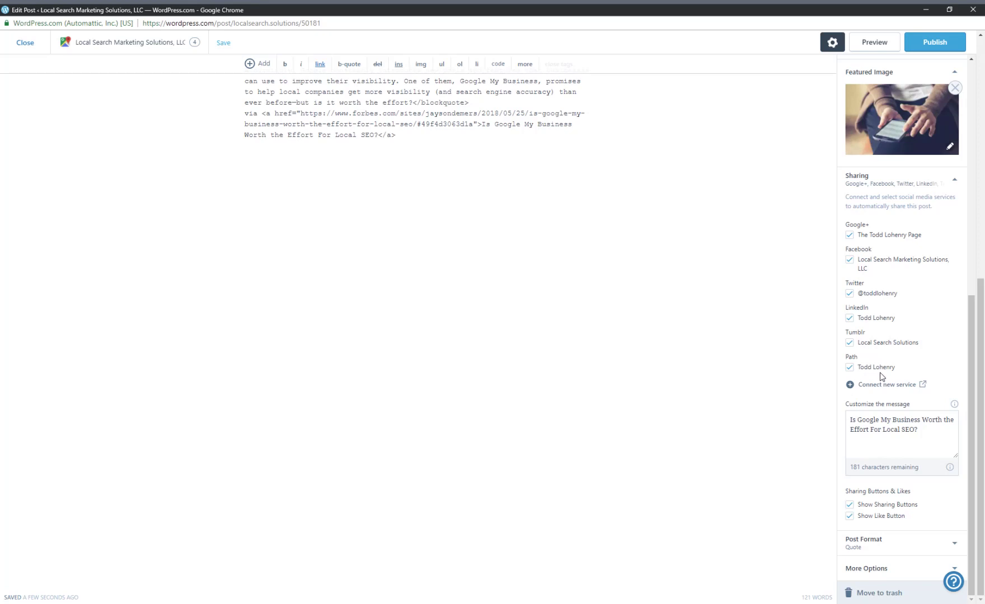
left_click(927, 432)
left_click(896, 552)
scroll(895, 552, "down", 3)
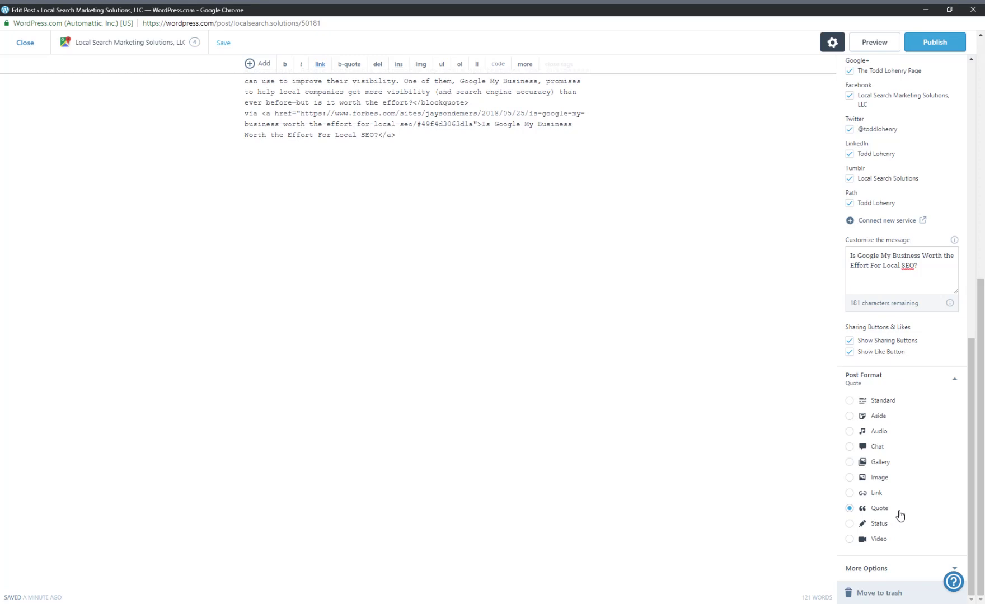
left_click(880, 571)
scroll(925, 543, "down", 4)
scroll(925, 543, "down", 1)
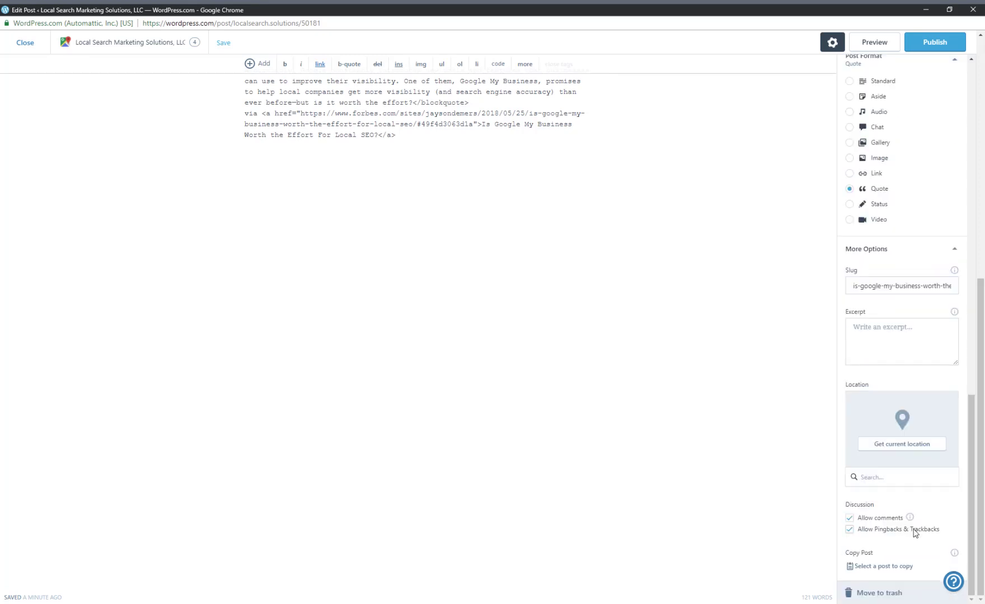
left_click(856, 331)
Preview the post in desktop view and check its title, featured image, quoted text and source link
scroll(666, 351, "up", 8)
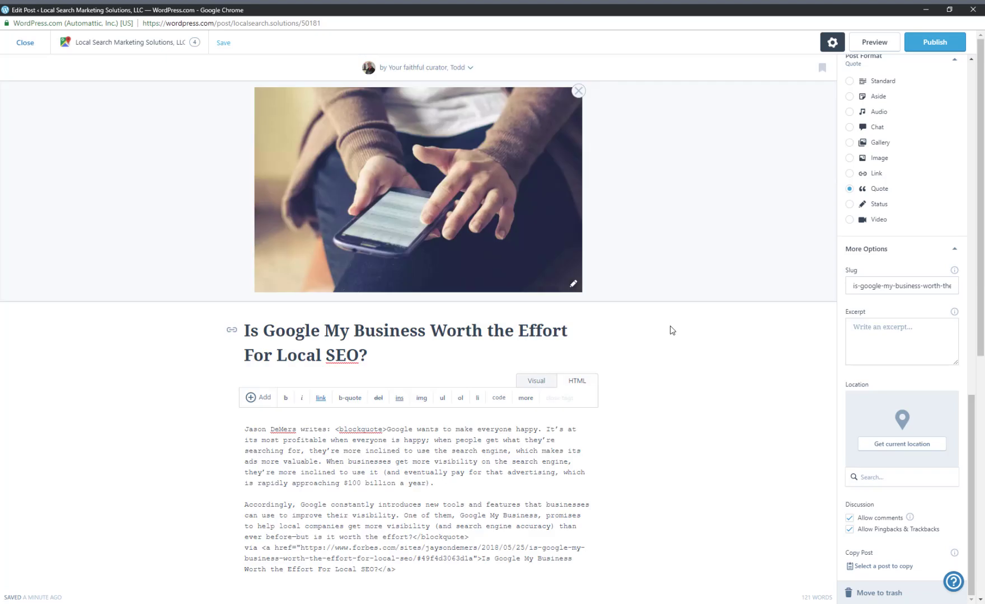
left_click(874, 42)
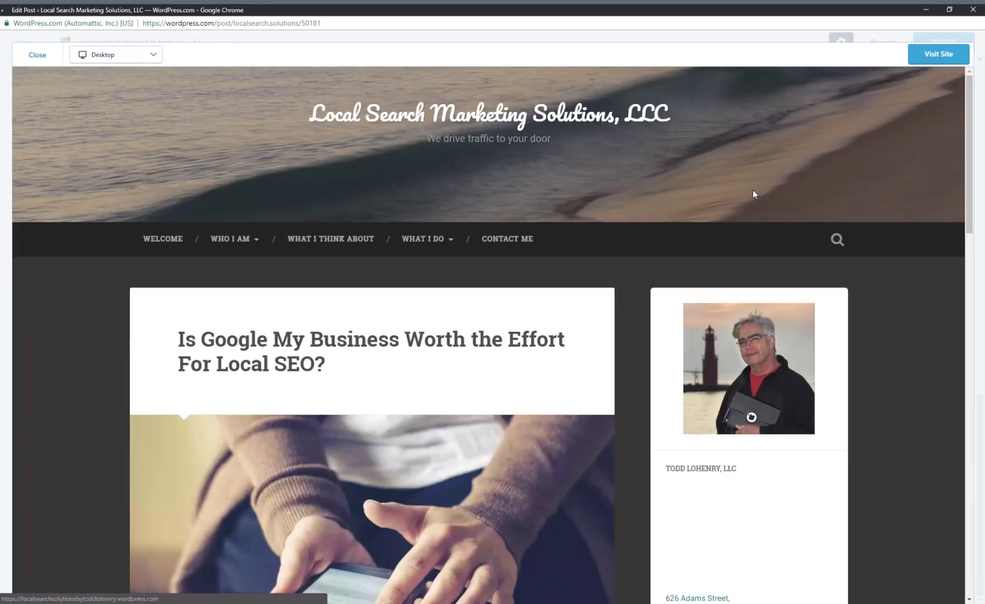
scroll(604, 328, "down", 5)
scroll(604, 327, "down", 2)
scroll(603, 327, "down", 4)
scroll(603, 327, "down", 2)
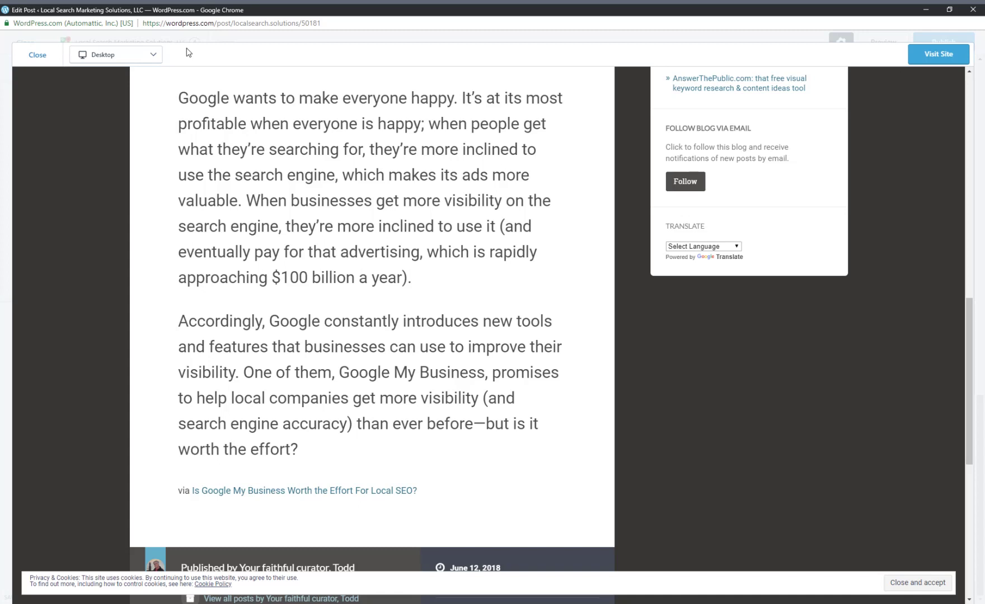
Close the preview, publish the post and view it on the live site
left_click(54, 61)
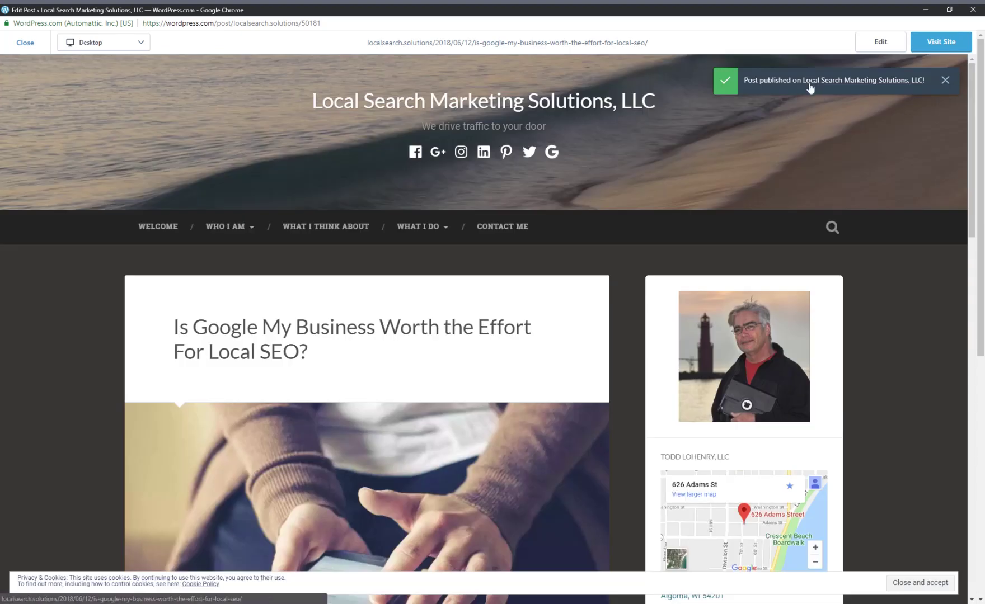
left_click(929, 47)
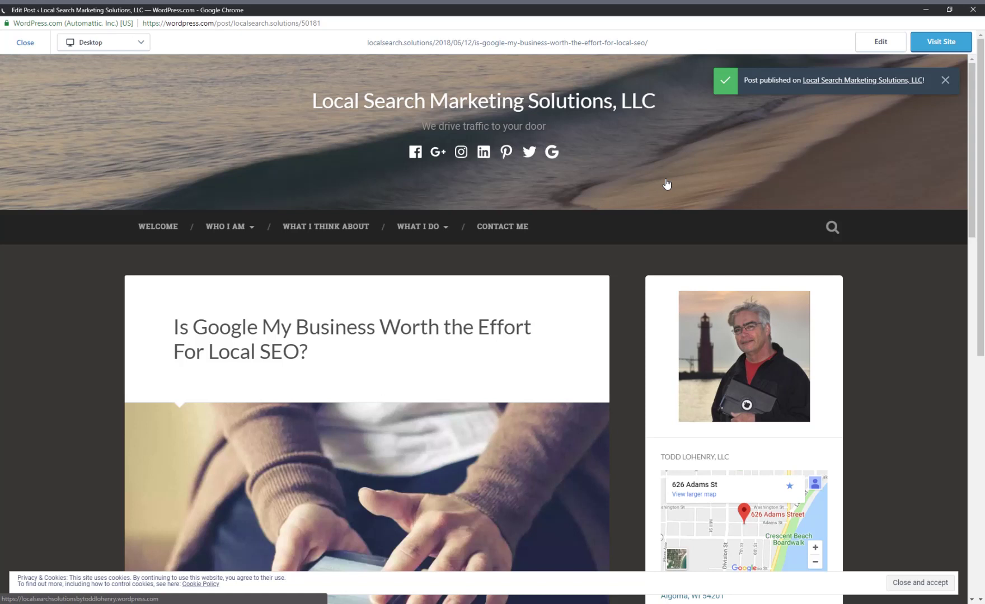
left_click(936, 49)
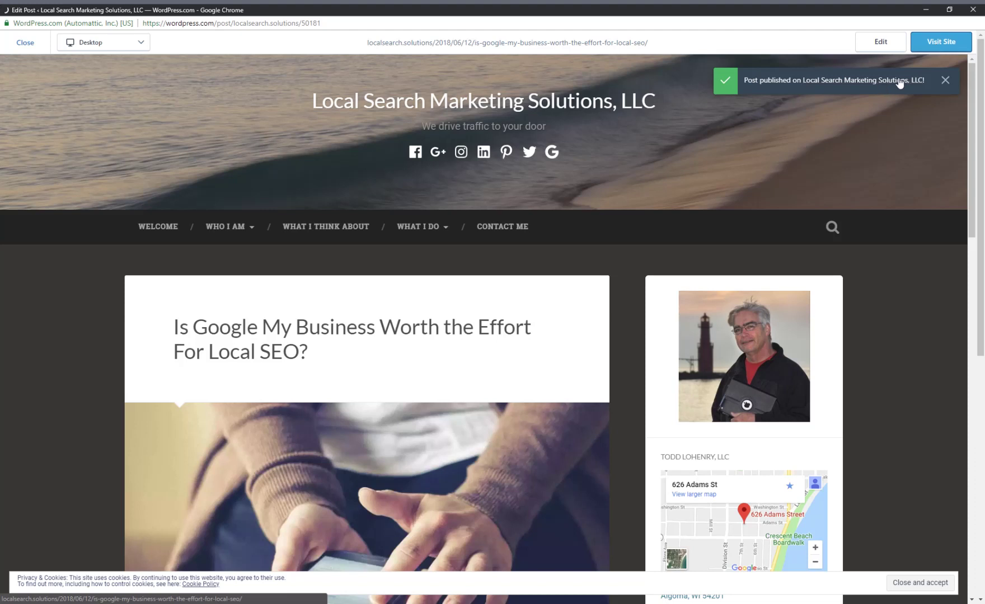
left_click(946, 46)
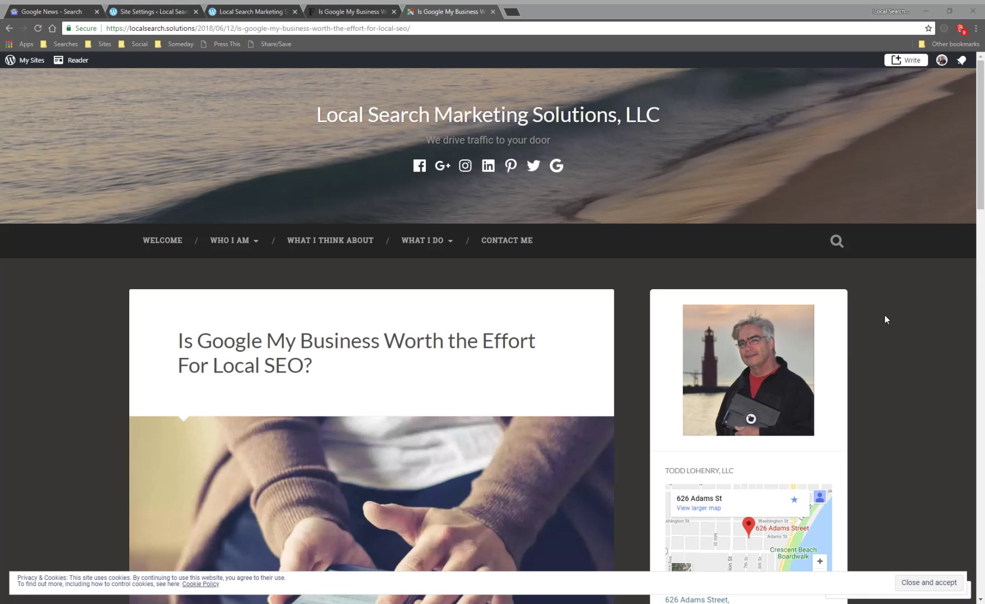
scroll(884, 316, "down", 2)
scroll(493, 240, "down", 4)
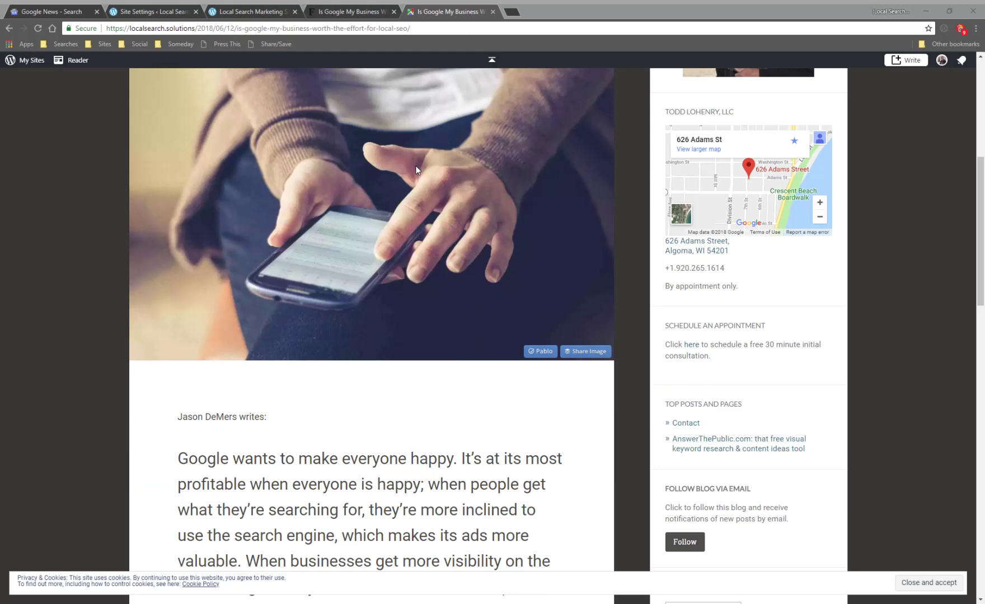
Check the live post's quoted text, source link and share buttons, and compare the buttons with the site's sharing button settings
scroll(397, 268, "down", 14)
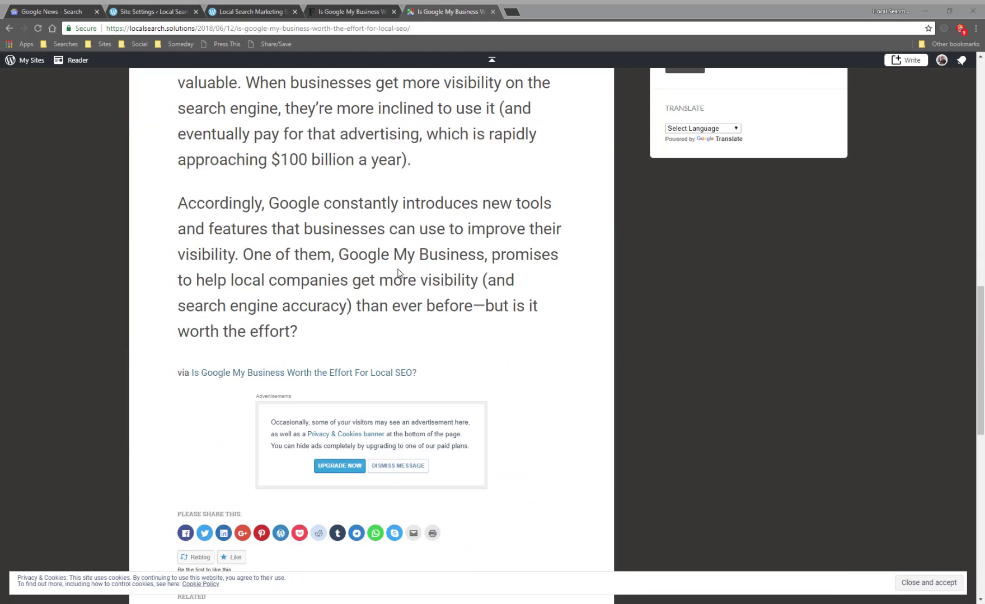
scroll(400, 273, "down", 2)
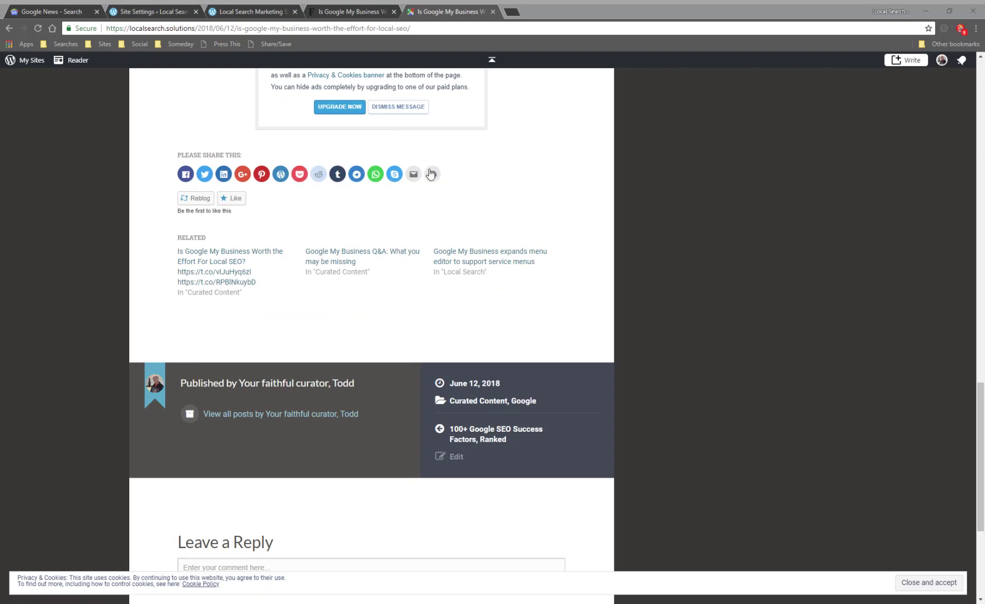
left_click(250, 15)
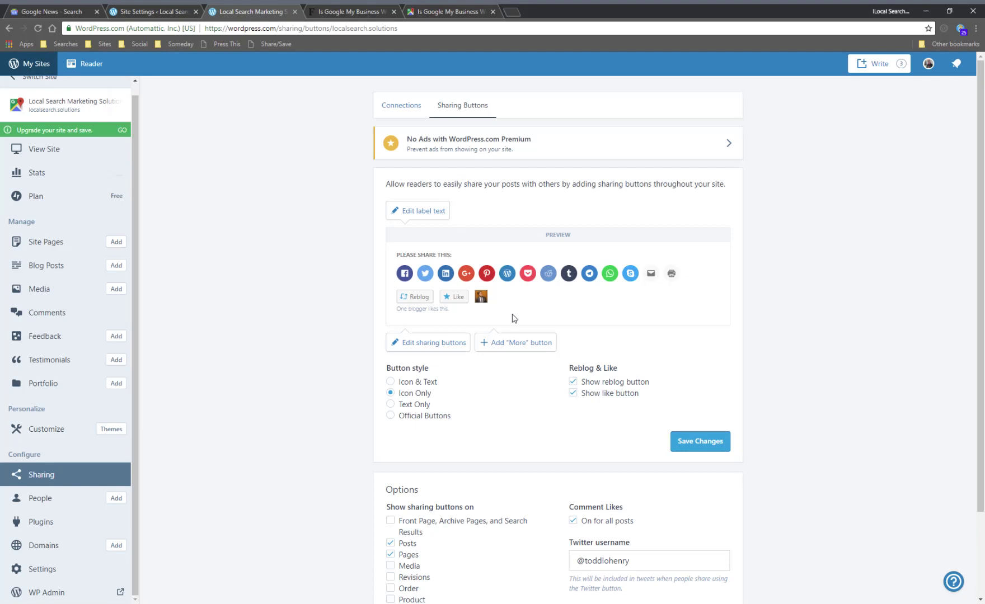
left_click(443, 13)
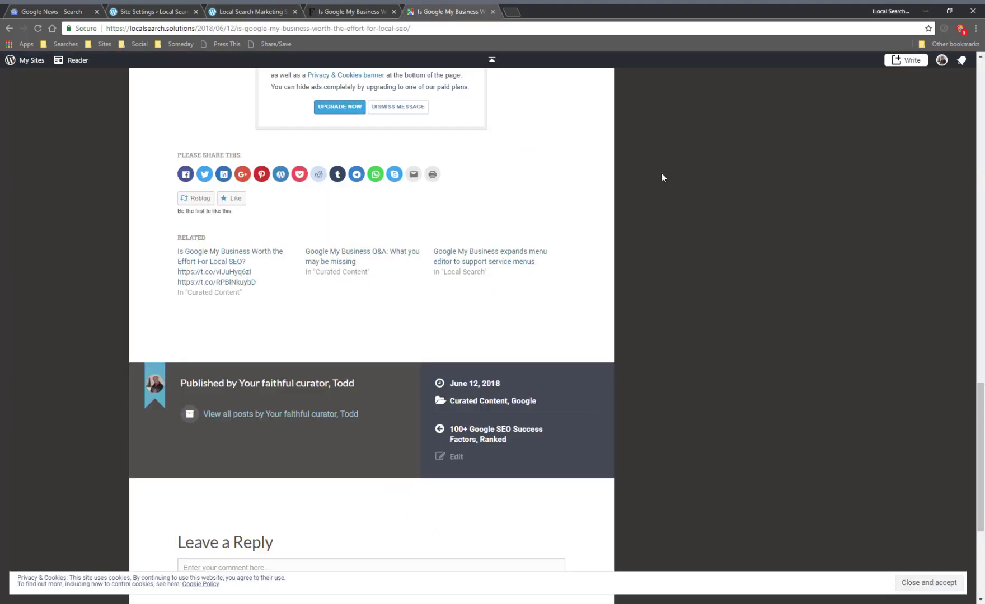
Go to the site's home page, open the What I Think About blog page and examine how the new post appears among the others
scroll(662, 177, "up", 15)
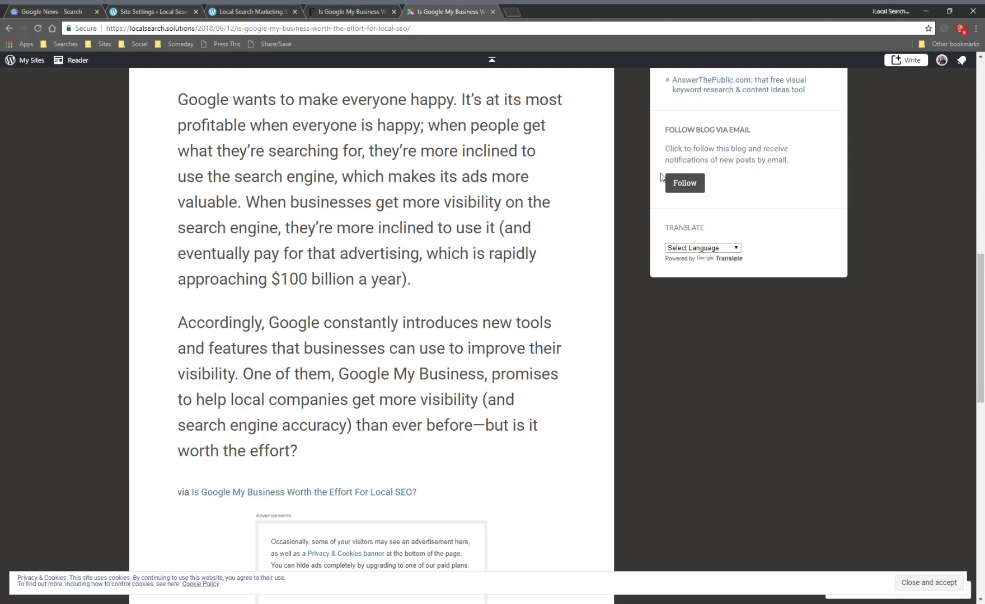
scroll(521, 82, "up", 5)
left_click(489, 110)
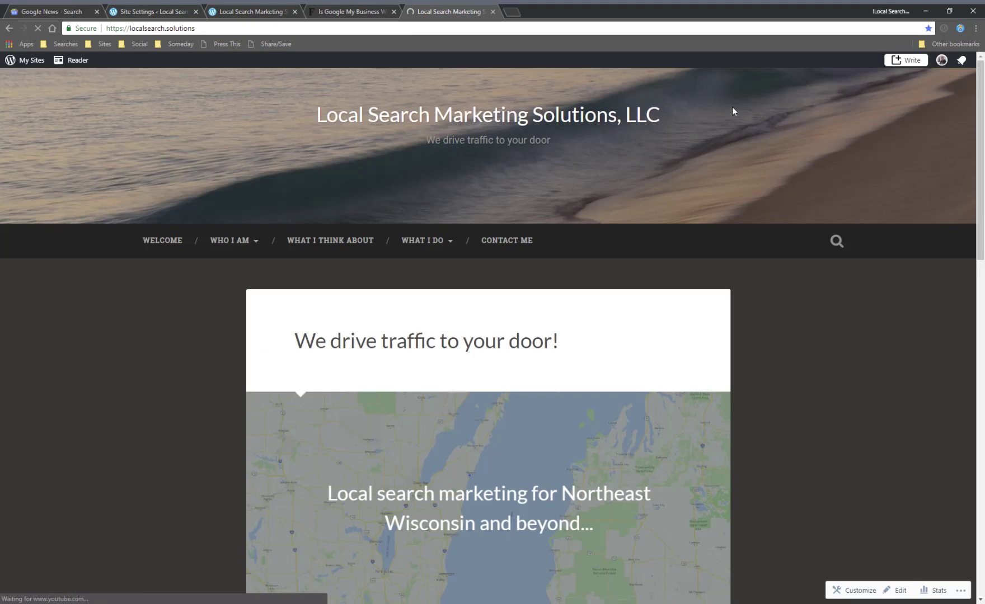
left_click(352, 248)
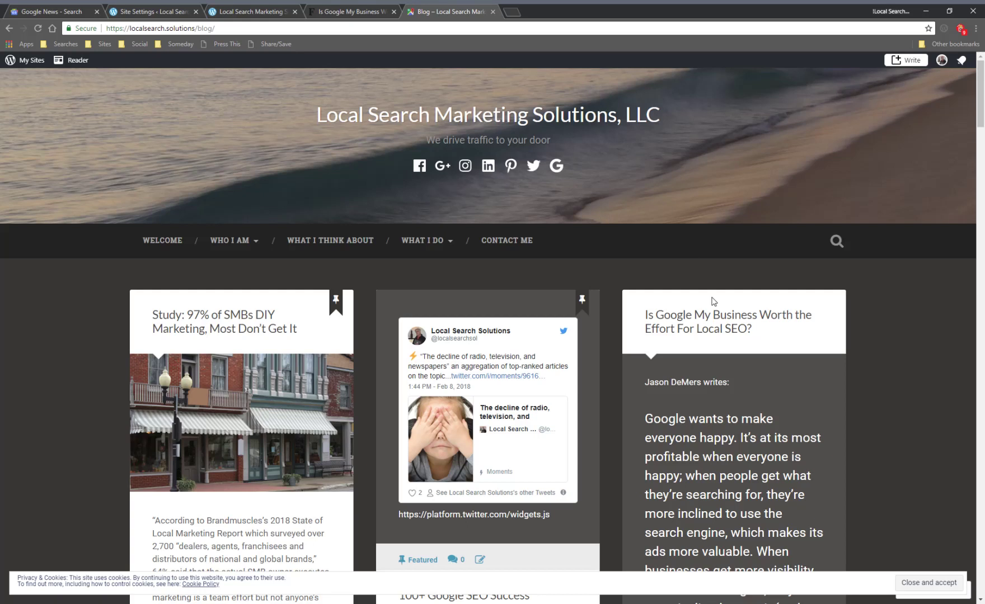
scroll(749, 295, "down", 15)
scroll(747, 291, "down", 6)
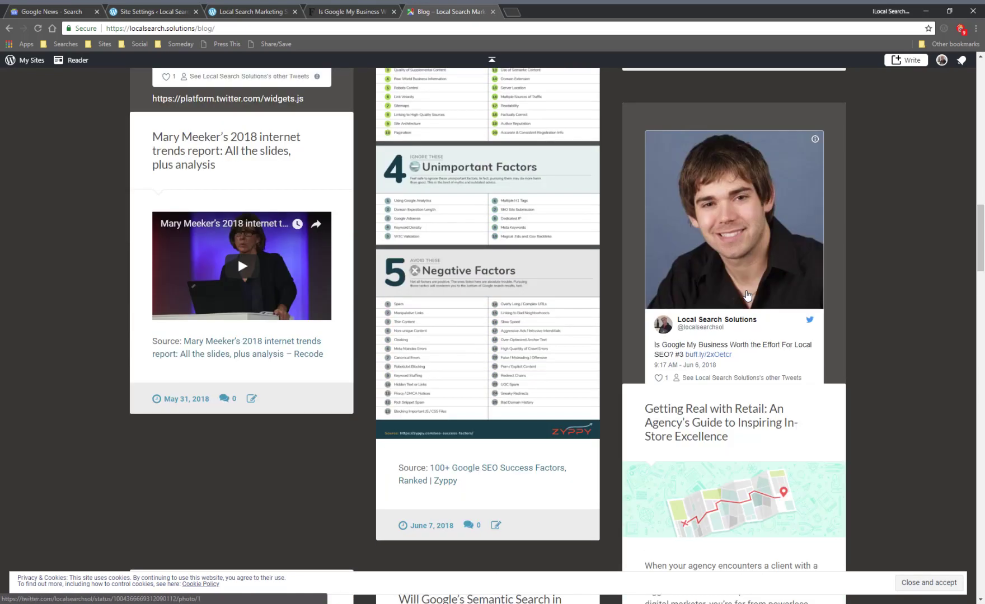
scroll(745, 286, "up", 9)
scroll(743, 277, "up", 10)
scroll(742, 273, "down", 4)
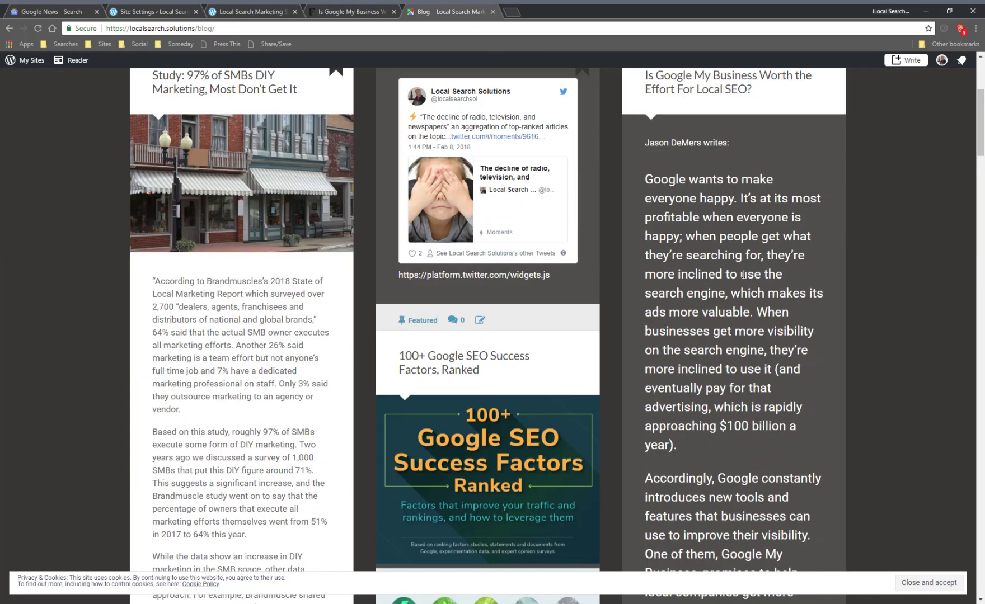